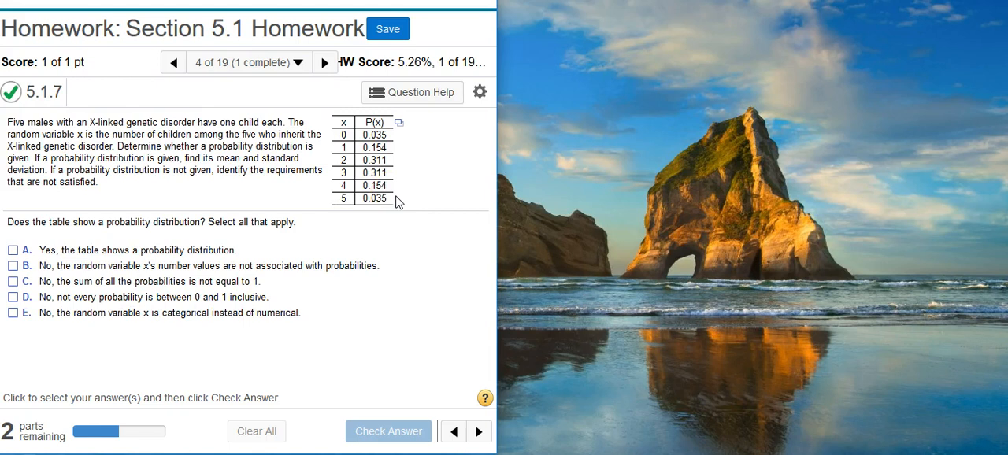
# - Open the question's probability table in Excel, enable editing, and place the workbook window beside the homework
pyautogui.click(400, 124)
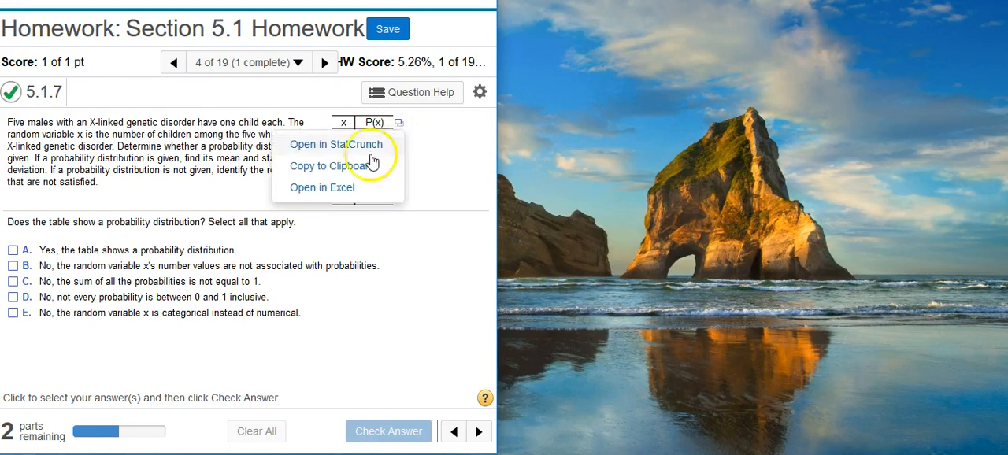
pyautogui.click(345, 186)
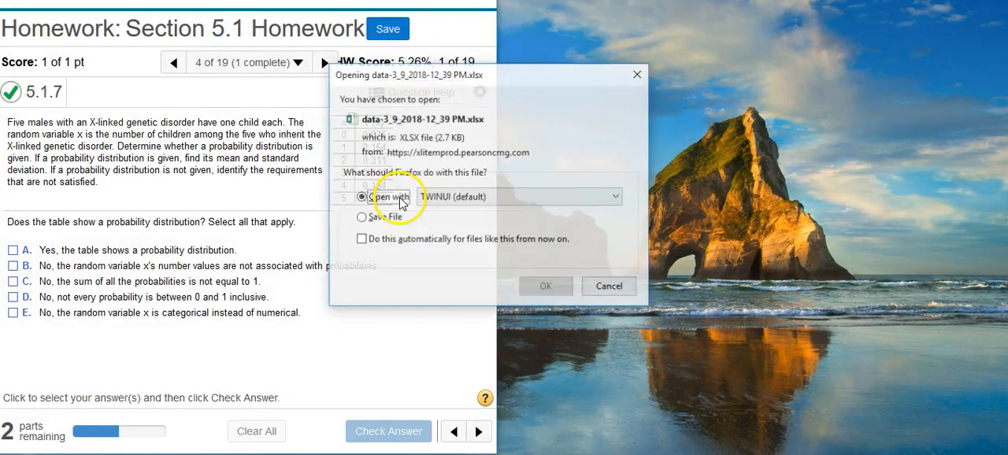
pyautogui.click(534, 278)
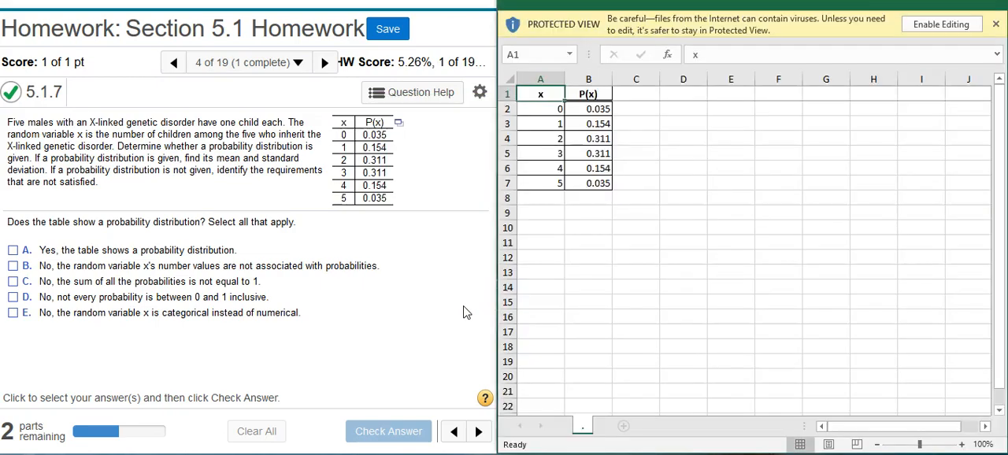
pyautogui.click(945, 24)
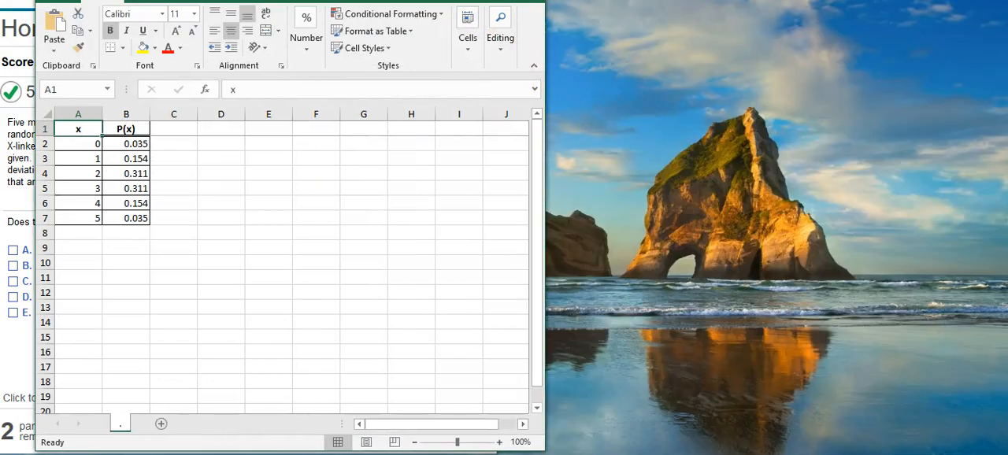
pyautogui.moveTo(290, 1); pyautogui.dragTo(754, 1)
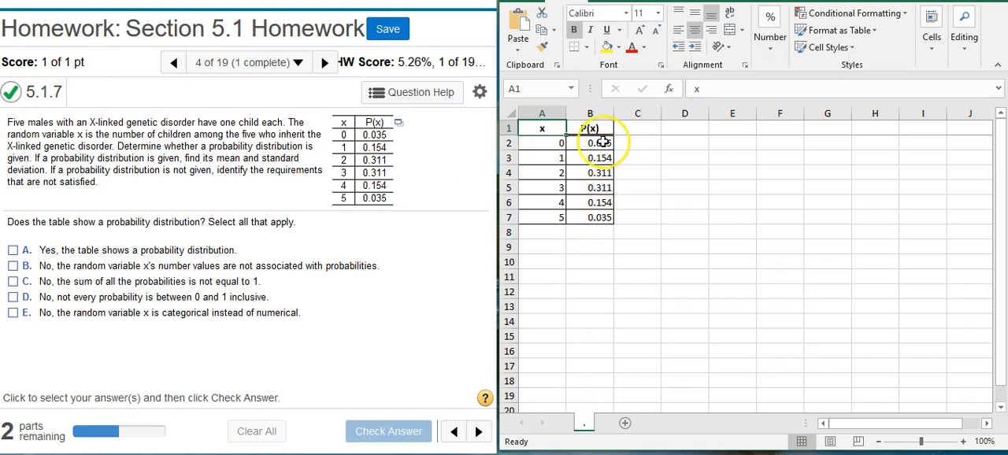
# - Check the sum of the P(x) probabilities in cells B2 to B7
pyautogui.moveTo(602, 143); pyautogui.dragTo(602, 220)
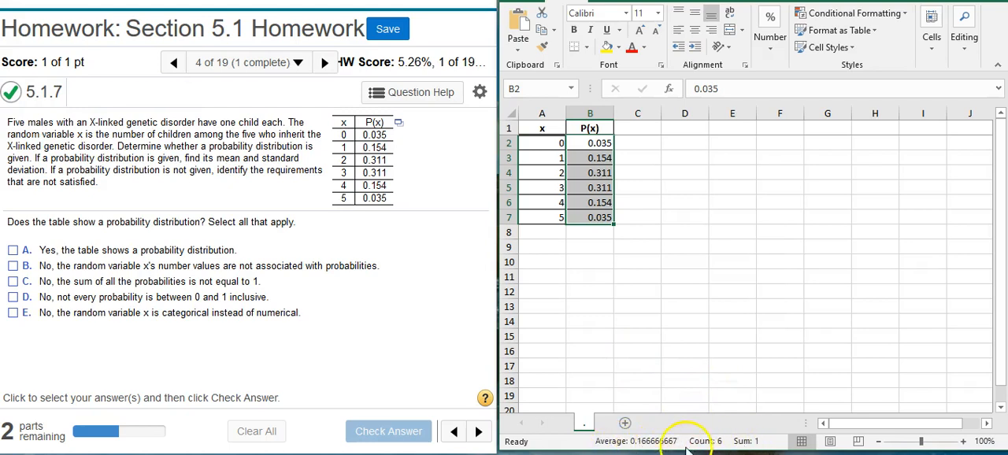
pyautogui.click(762, 446)
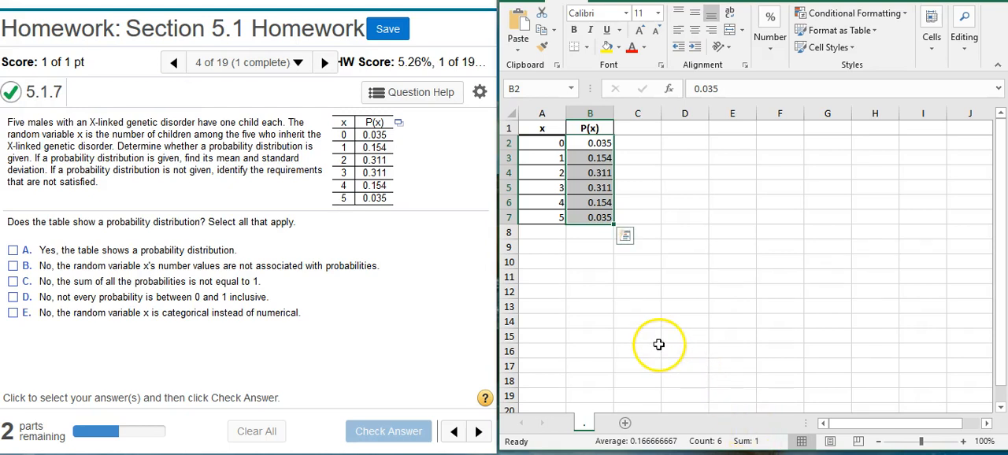
# - Open the question's probability table in StatCrunch and place its window beside the homework
pyautogui.click(399, 123)
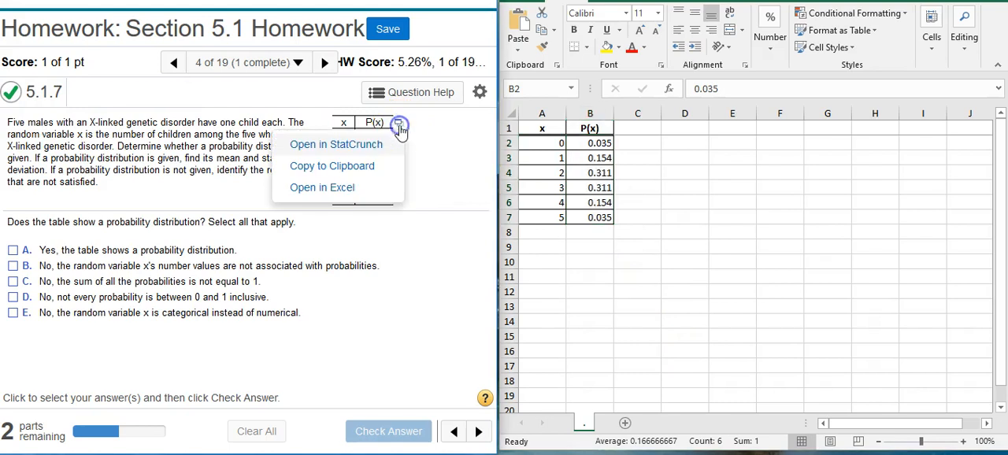
pyautogui.click(364, 152)
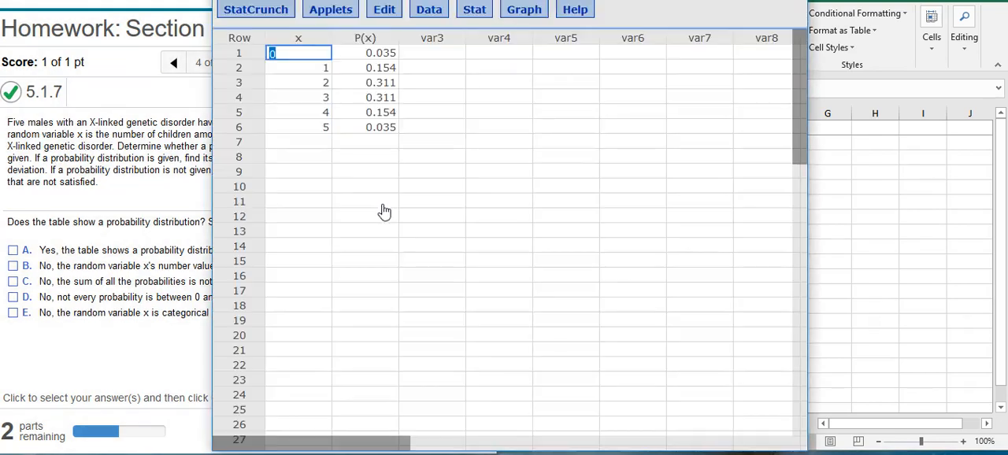
pyautogui.moveTo(473, 0); pyautogui.dragTo(677, 0)
pyautogui.moveTo(414, 133); pyautogui.dragTo(497, 131)
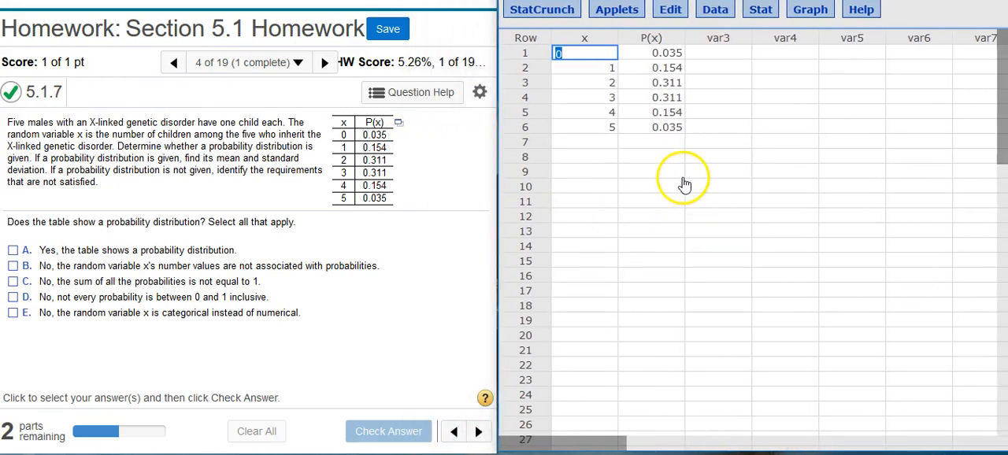
# - Compute column summary statistics for P(x) with Sum as the only statistic
pyautogui.click(764, 16)
pyautogui.click(772, 45)
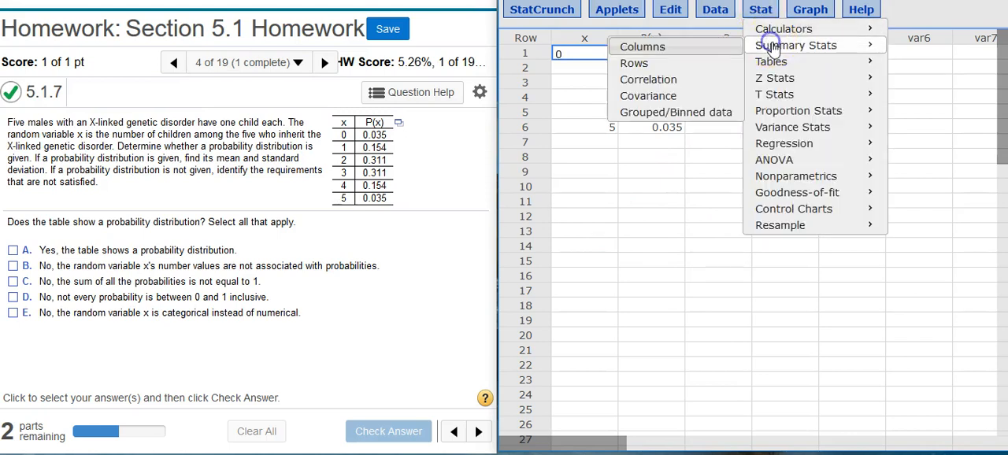
pyautogui.click(694, 47)
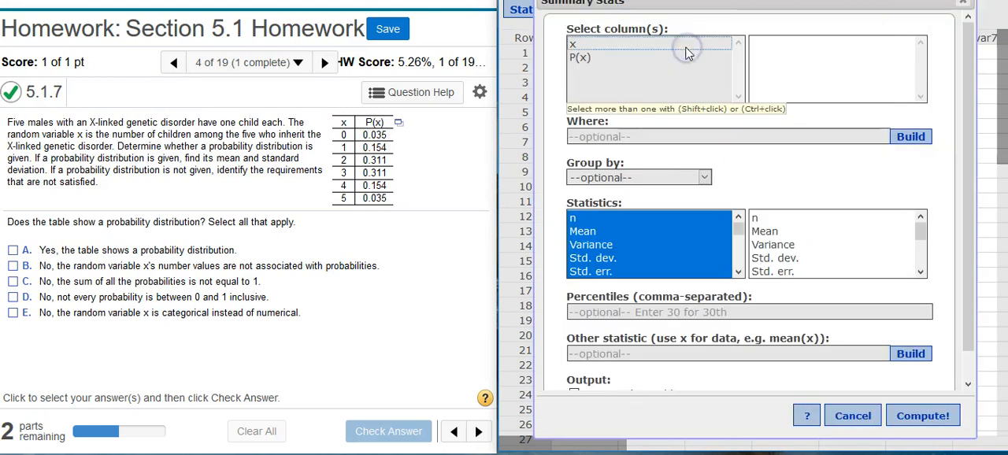
pyautogui.click(603, 58)
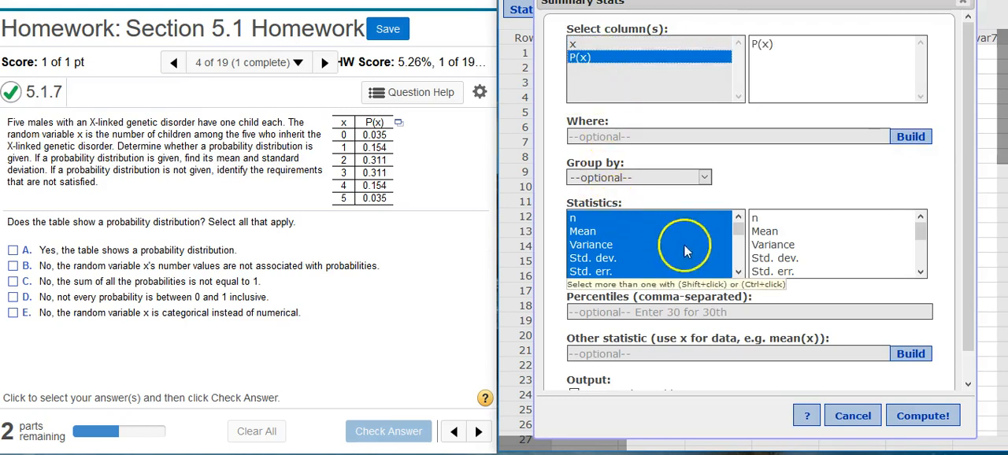
pyautogui.click(739, 254)
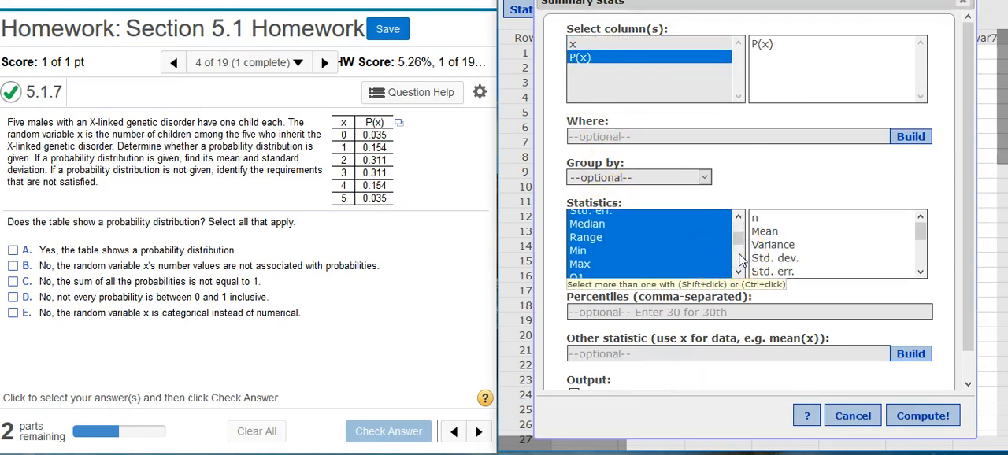
pyautogui.click(740, 256)
pyautogui.click(612, 242)
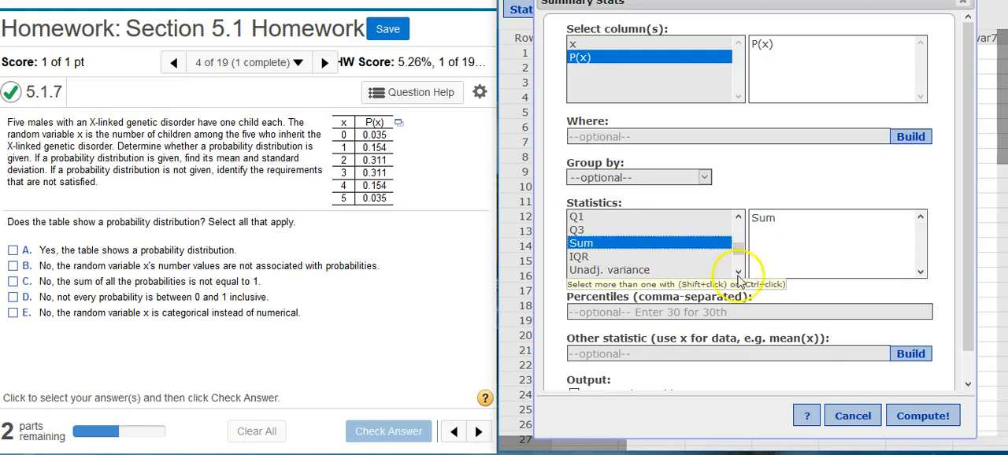
pyautogui.click(912, 418)
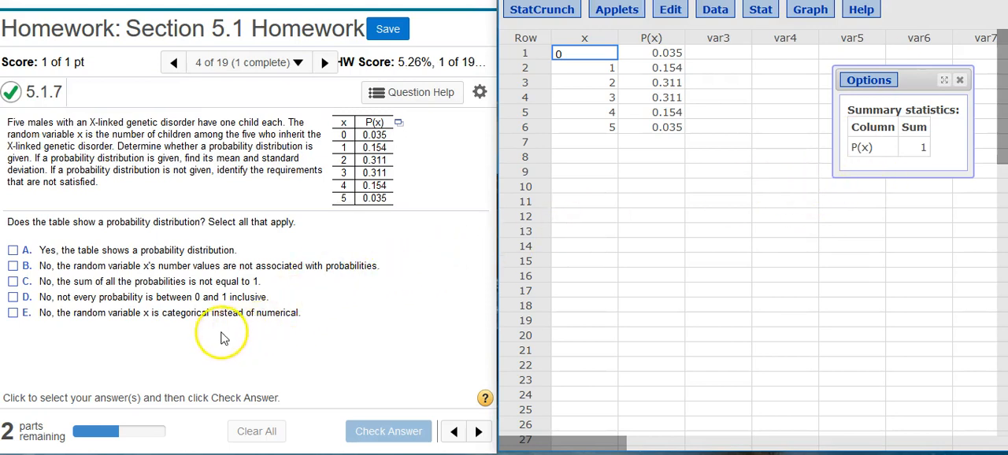
# - Answer that the table shows a probability distribution (choice A), check the answer and dismiss the feedback
pyautogui.click(13, 252)
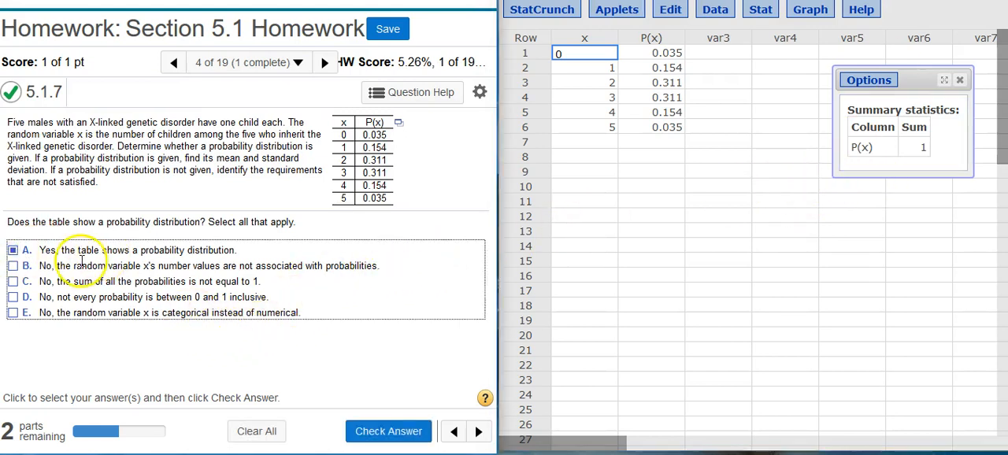
pyautogui.click(378, 433)
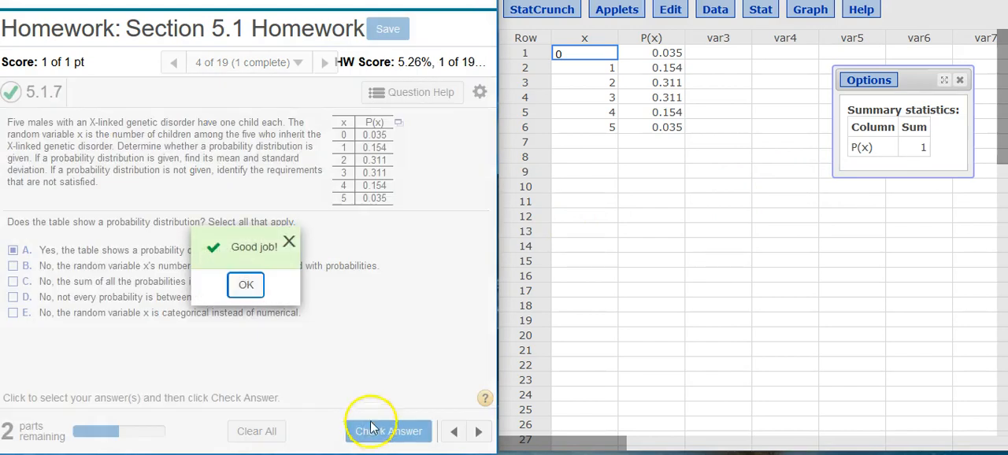
pyautogui.click(247, 285)
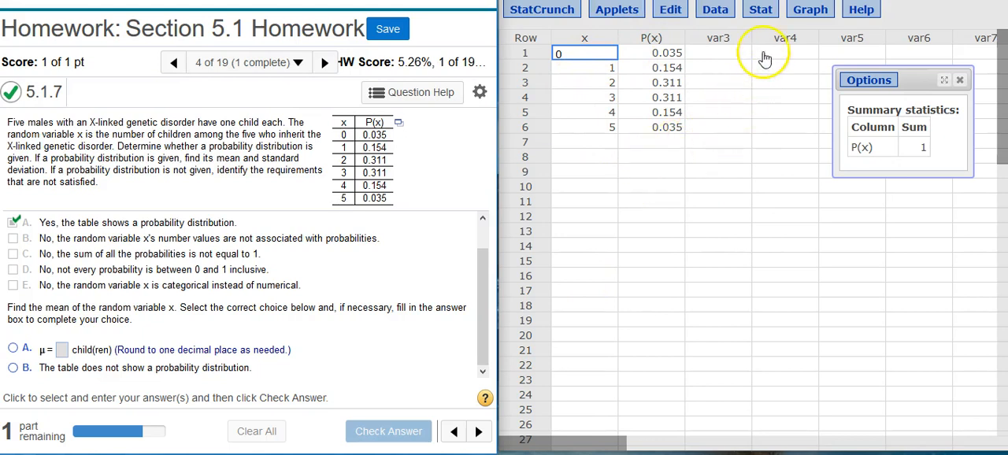
# - Compute a Custom calculator distribution in StatCrunch with values in x and weights in P(x)
pyautogui.click(764, 12)
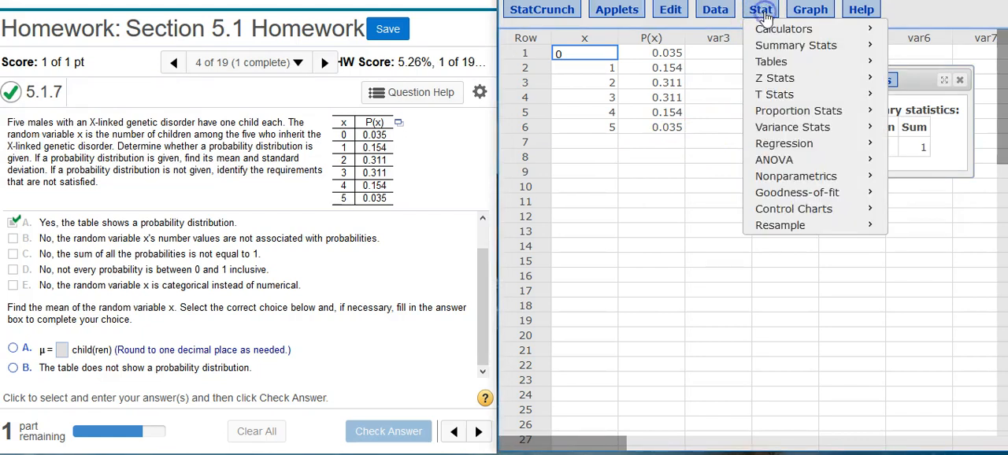
pyautogui.moveTo(770, 29)
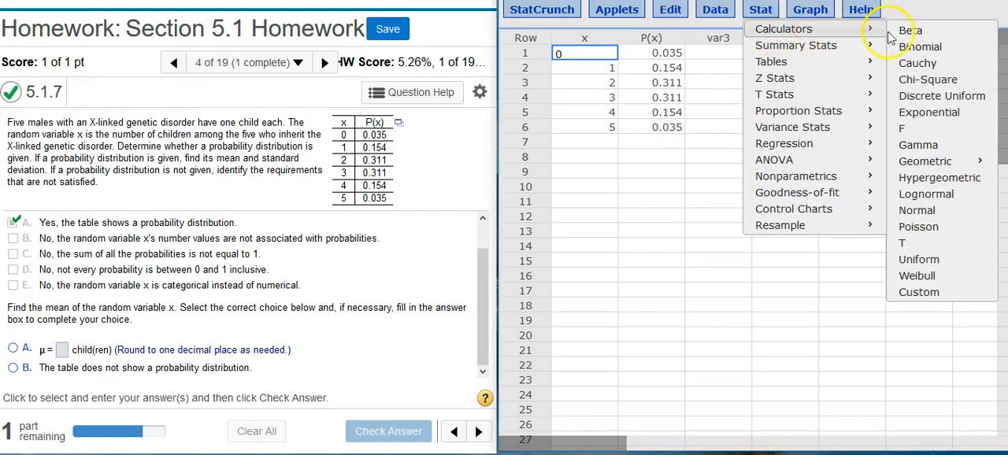
pyautogui.click(919, 297)
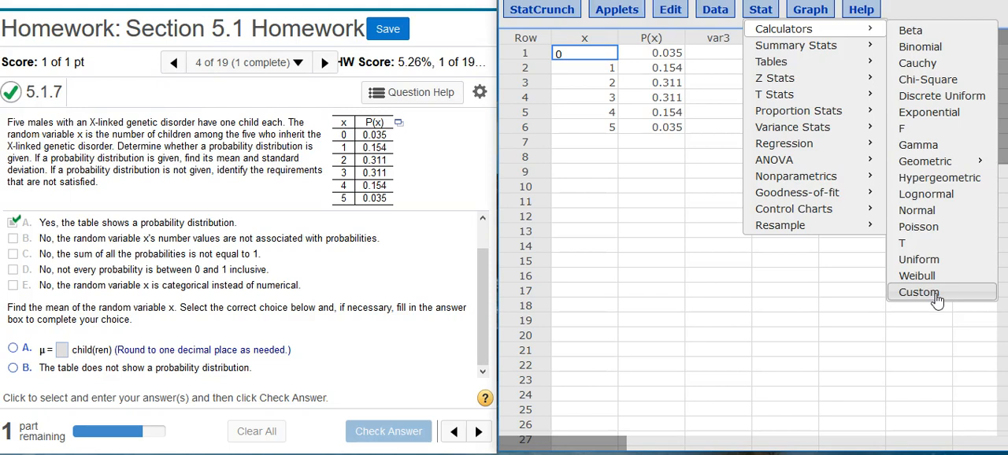
pyautogui.click(937, 300)
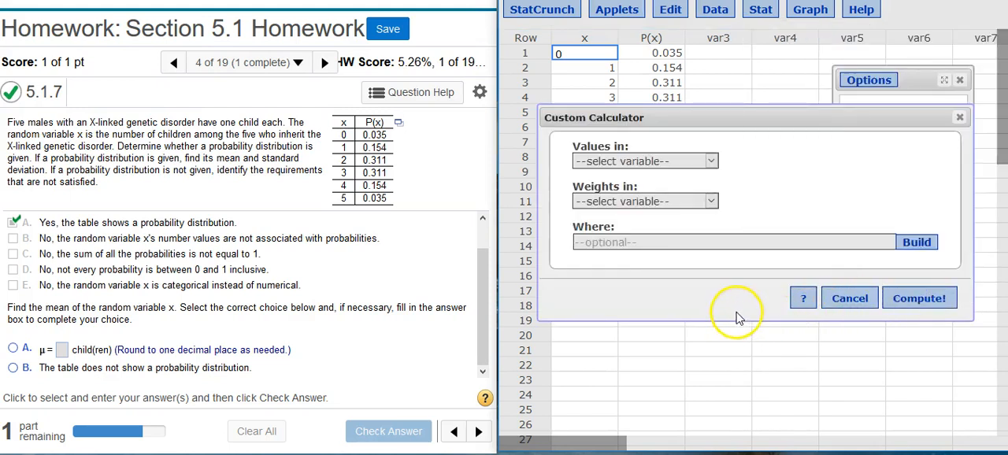
pyautogui.click(707, 162)
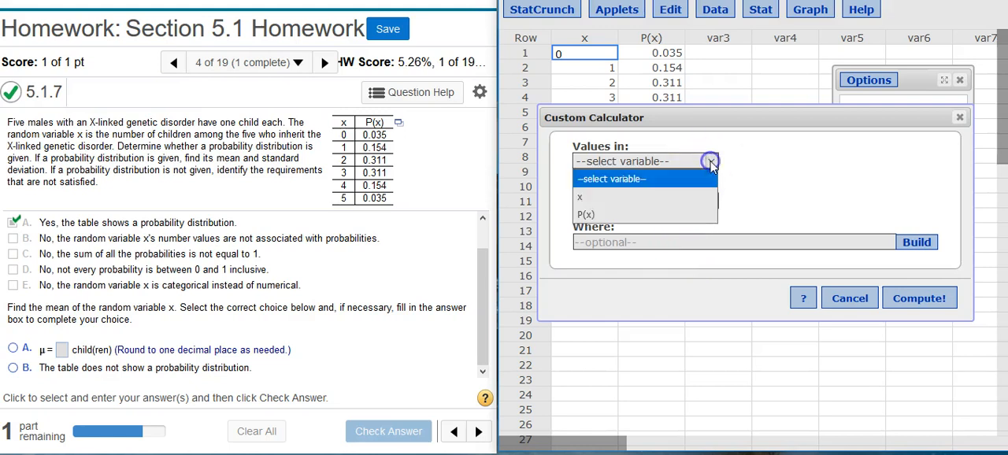
pyautogui.click(651, 198)
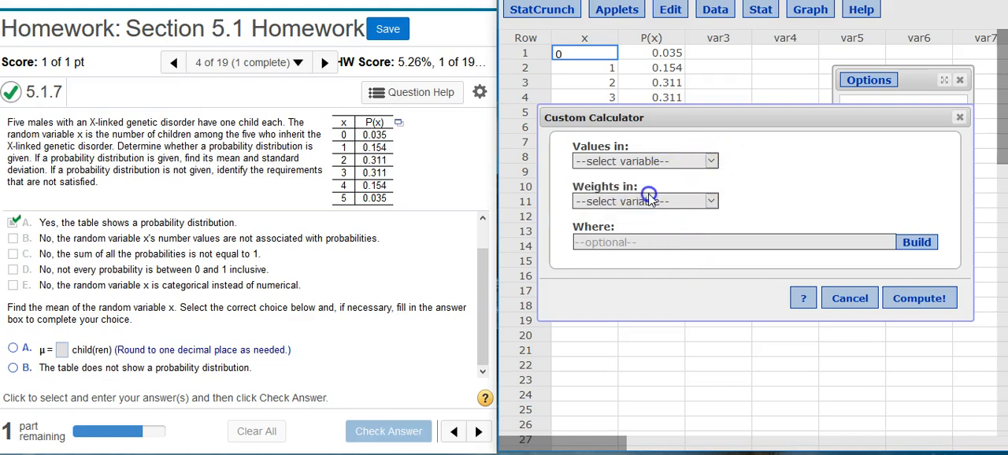
pyautogui.click(711, 202)
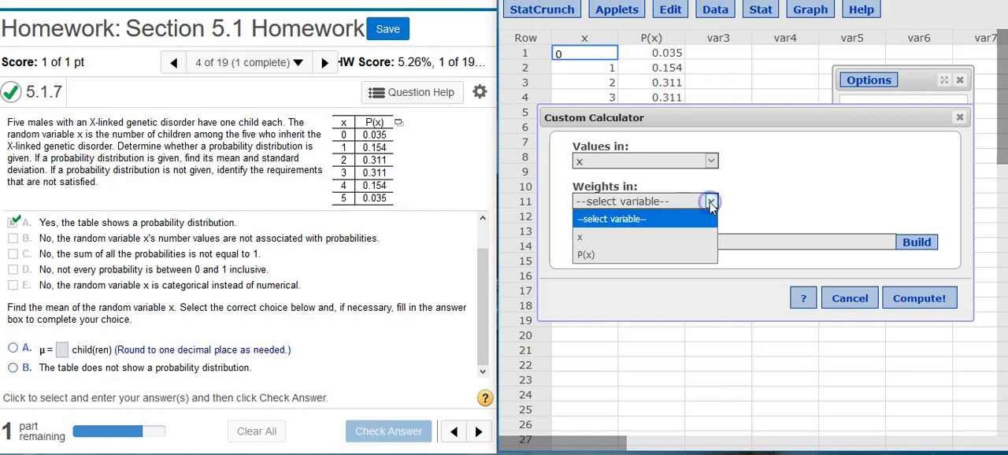
pyautogui.click(679, 260)
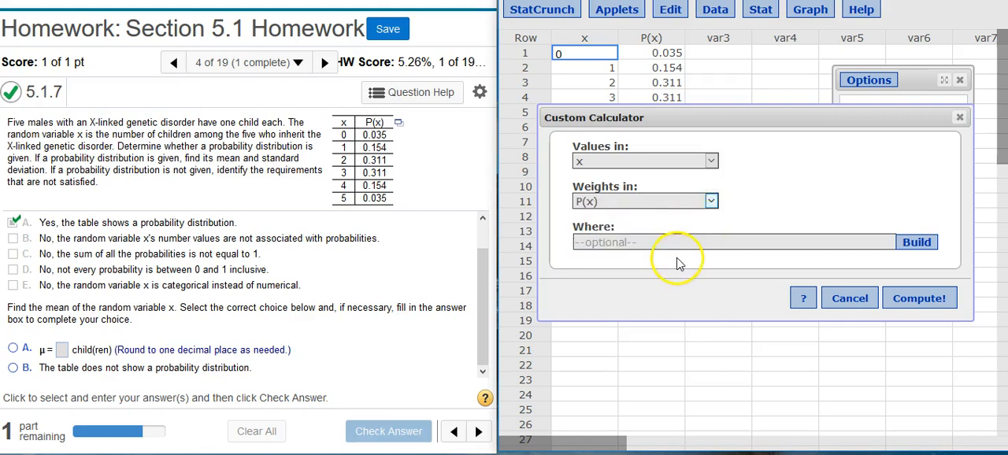
pyautogui.click(901, 303)
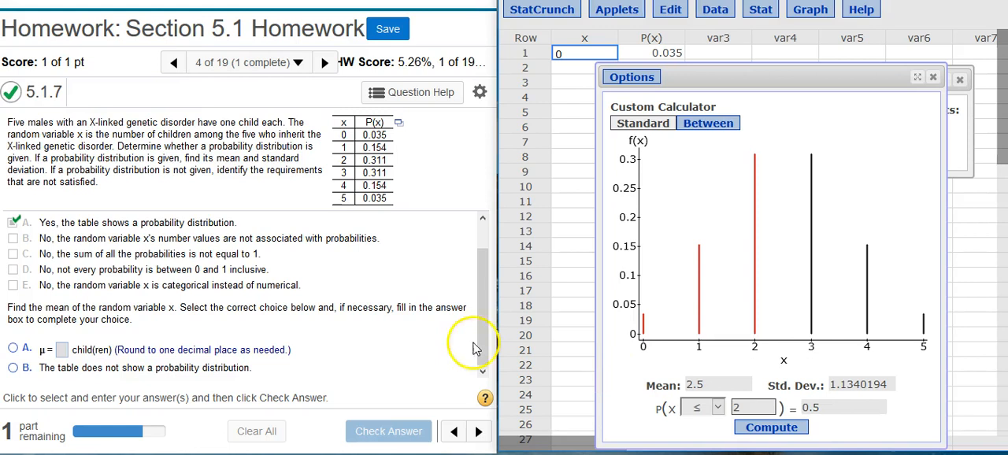
# - Enter 2.5 as the mean of the random variable in choice A, check the answer and dismiss the feedback
pyautogui.click(64, 351)
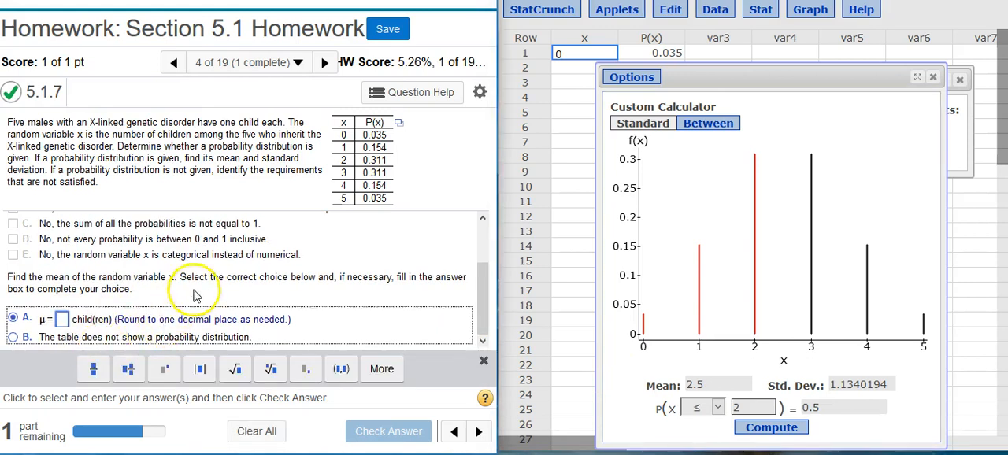
pyautogui.write('2.5')
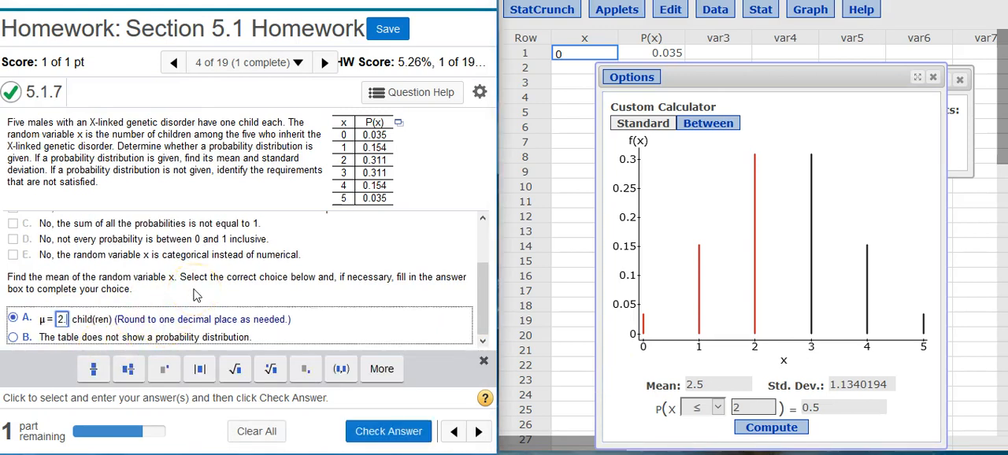
pyautogui.click(361, 431)
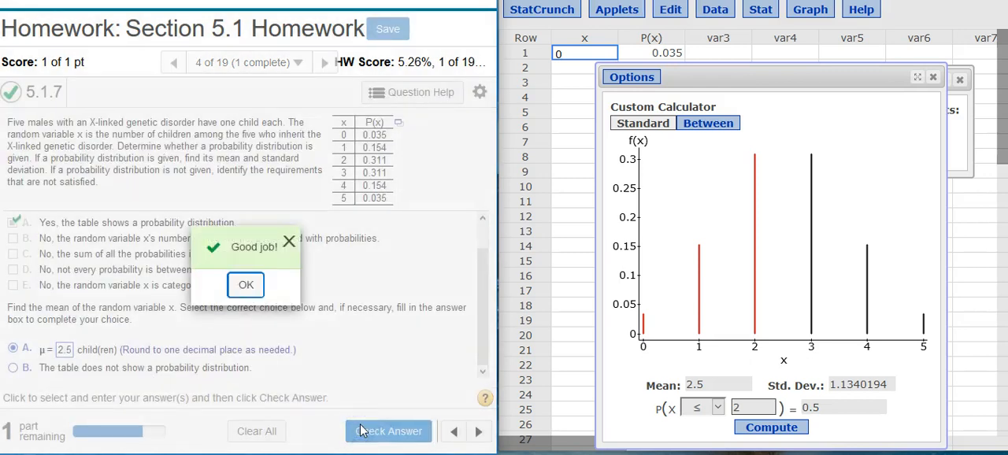
pyautogui.click(247, 288)
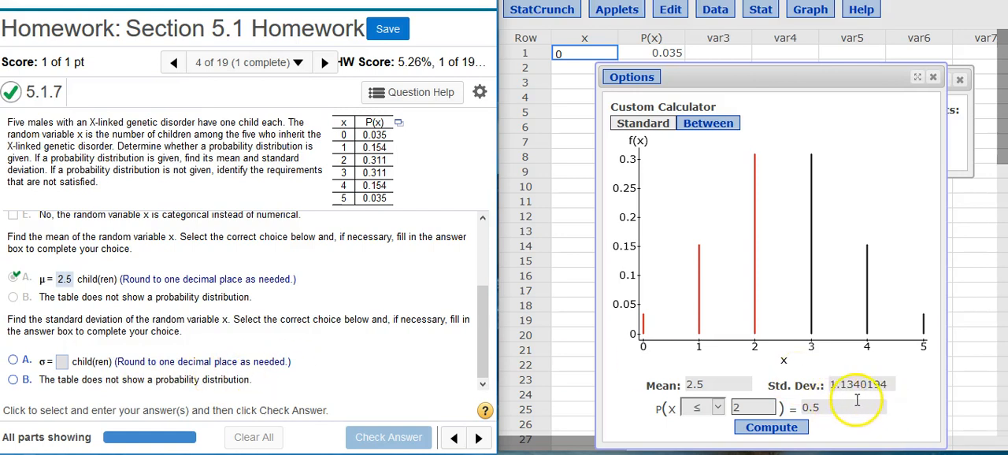
# - Enter 1.1 as the standard deviation in choice A, submit it, and close the feedback without moving to another question
pyautogui.click(62, 362)
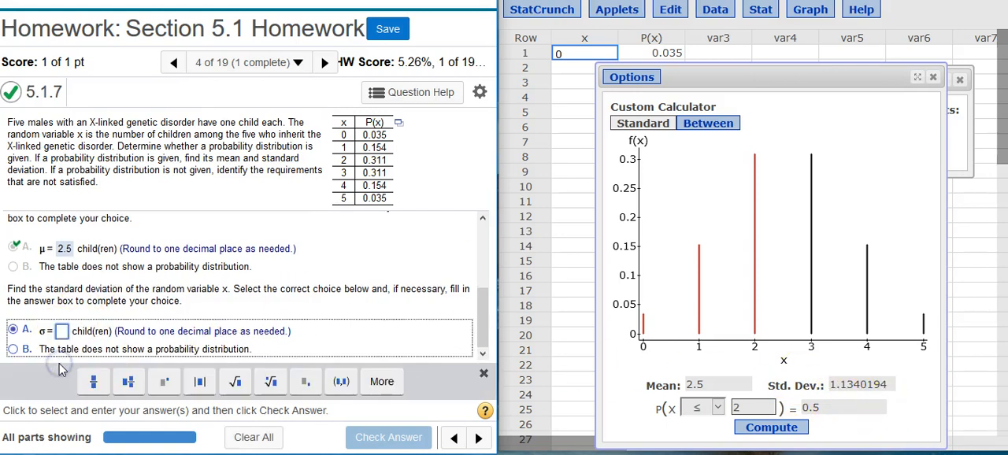
pyautogui.write('1.1')
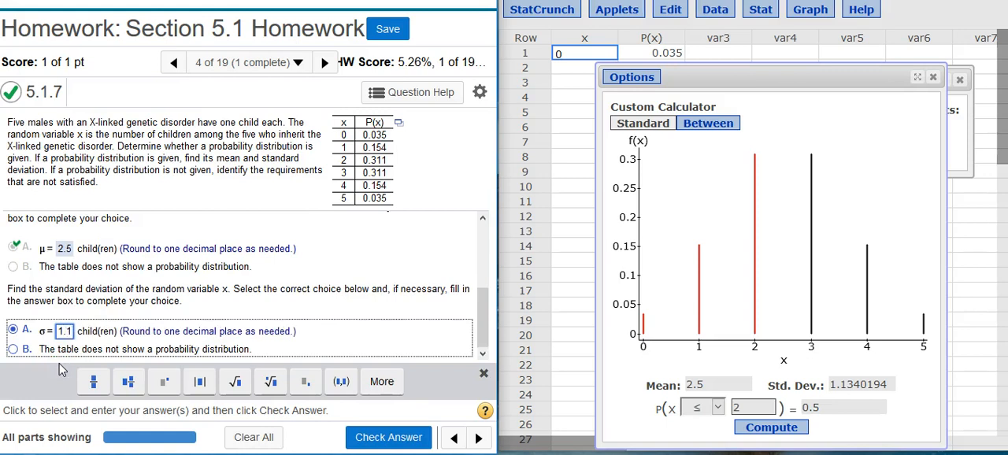
pyautogui.press('Return')
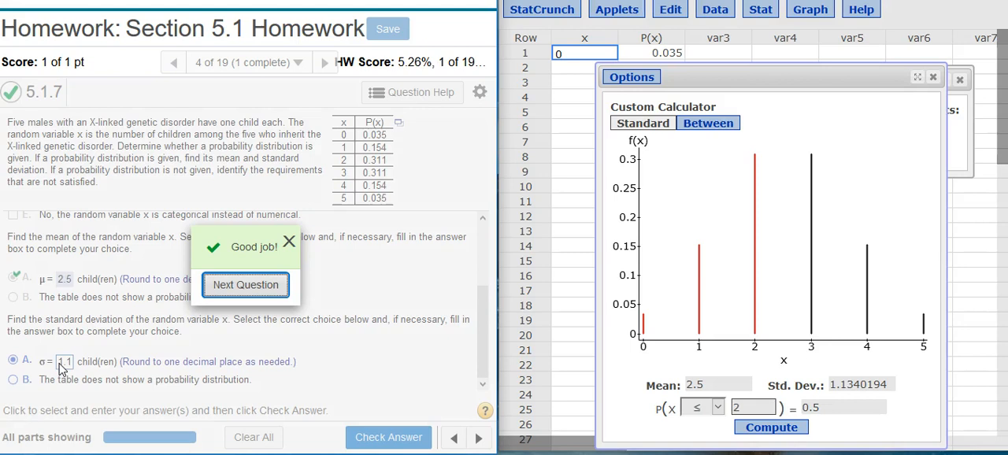
pyautogui.click(50, 332)
pyautogui.press('Return')
pyautogui.click(288, 245)
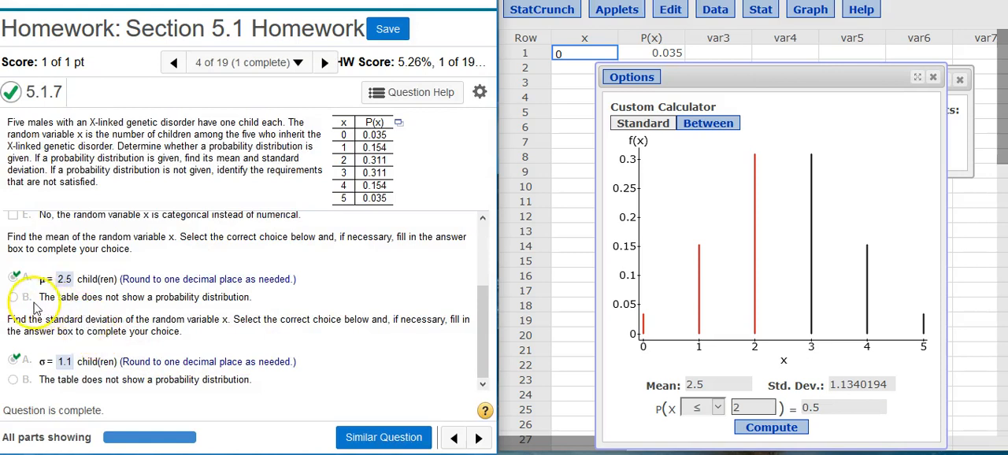